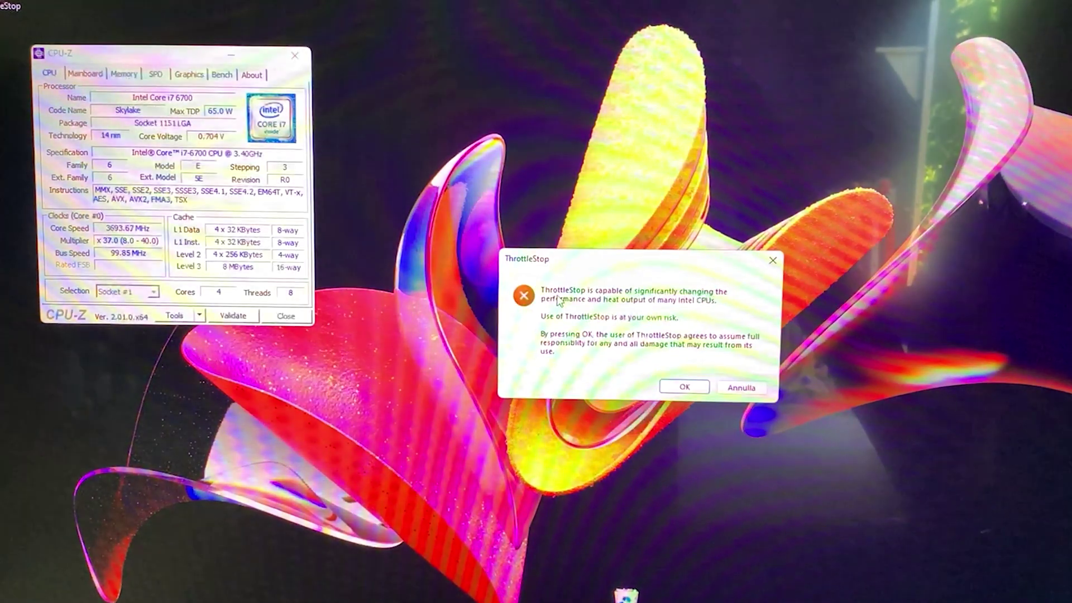
Accept ThrottleStop's risk warning to start monitoring the i7-6700's cores and temperatures.
left_click(686, 388)
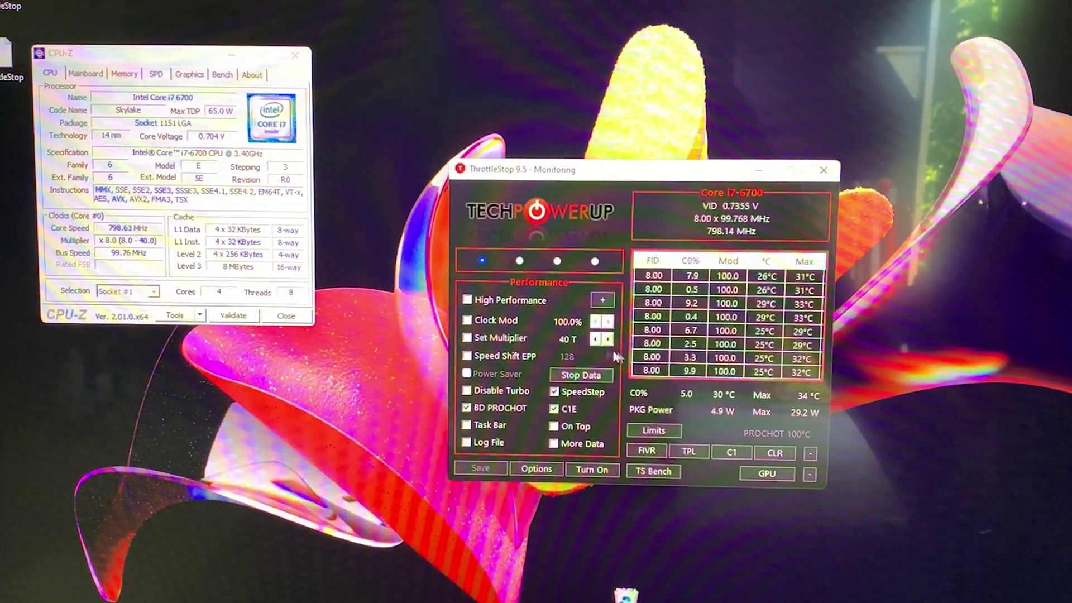
In the FIVR panel, set the CPU Core offset to about -110 mV, overshooting to -125 mV first.
left_click(647, 452)
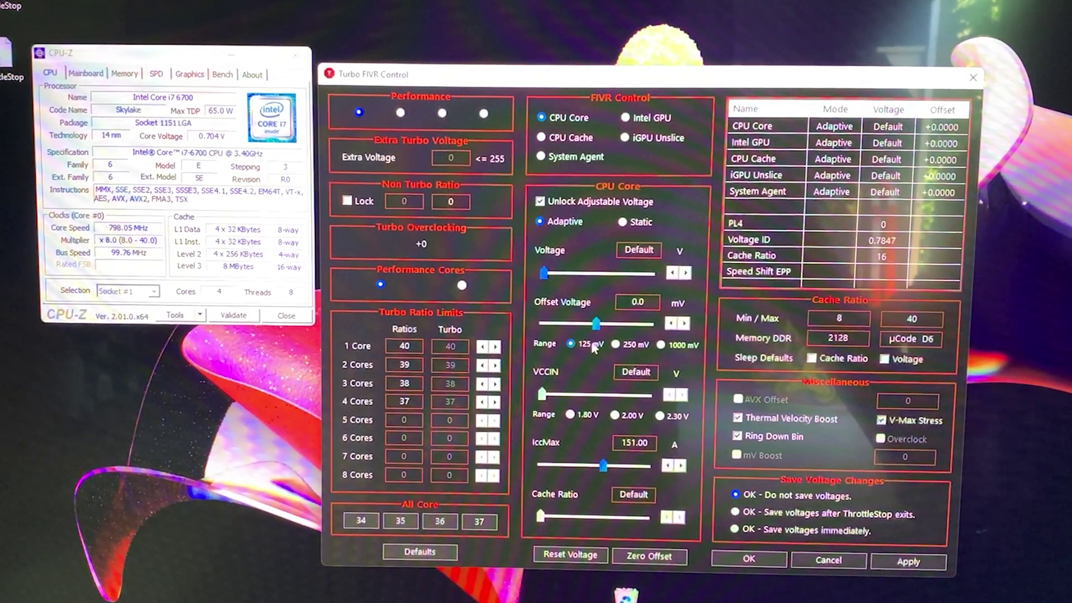
left_click_drag(596, 324, 504, 341)
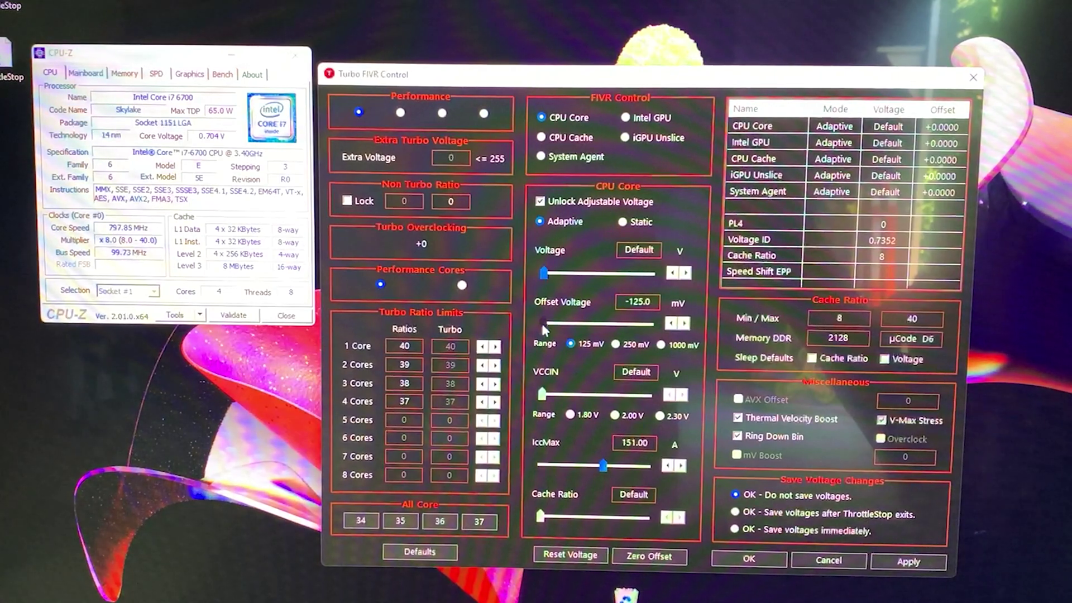
left_click_drag(543, 325, 549, 325)
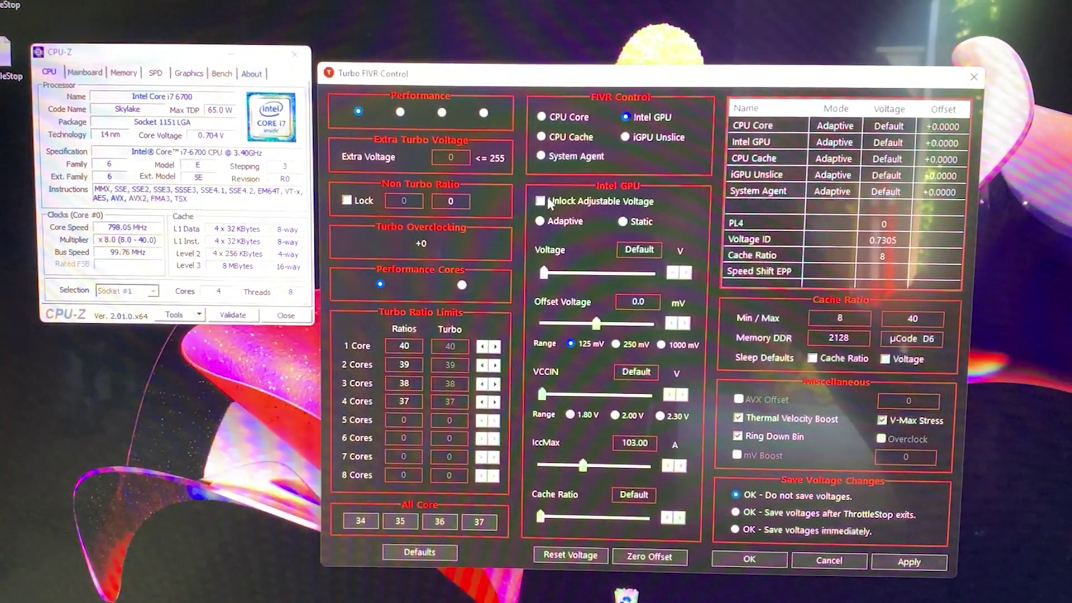
Set iGPU Unslice to -104.5 mV, save the voltages immediately and close Turbo FIVR Control.
left_click_drag(596, 323, 565, 324)
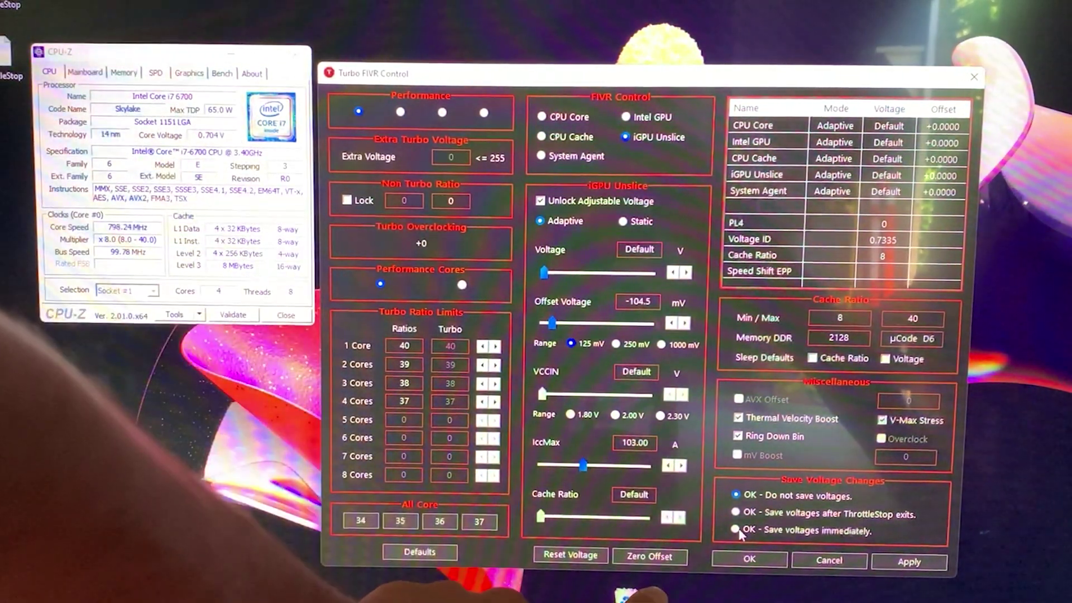
left_click(736, 530)
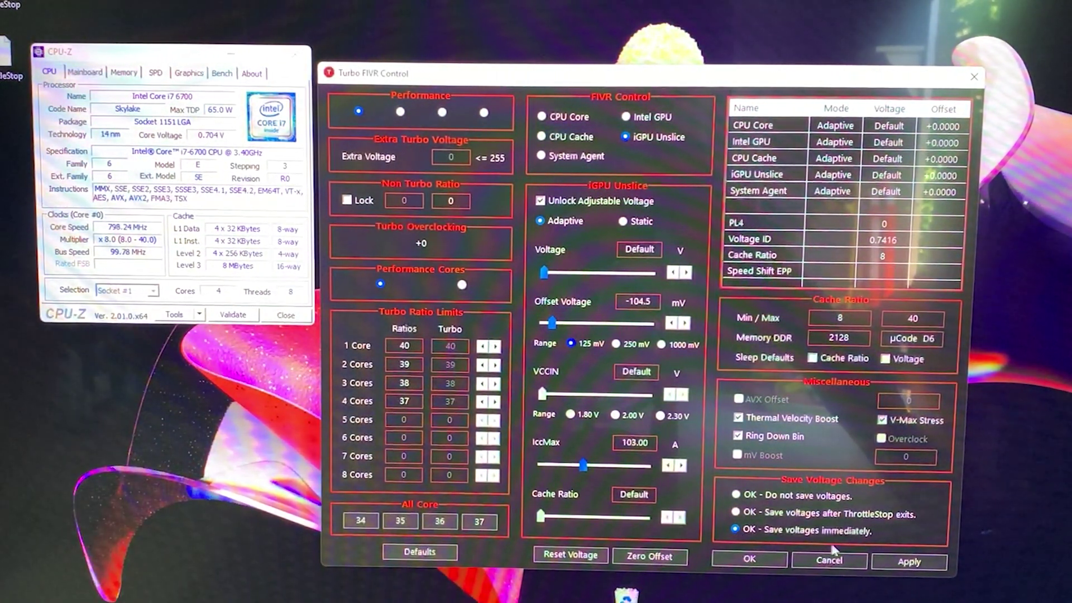
left_click(734, 557)
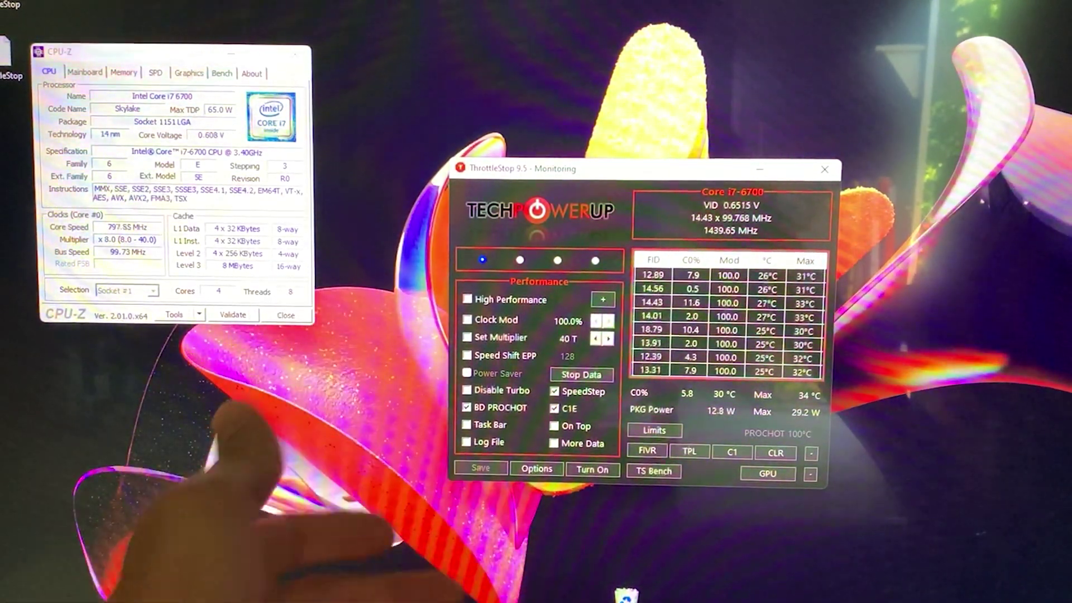
Drag the CPU-Z window aside to clear the view for Prime95 and HWMonitor.
left_click_drag(141, 55, 245, 160)
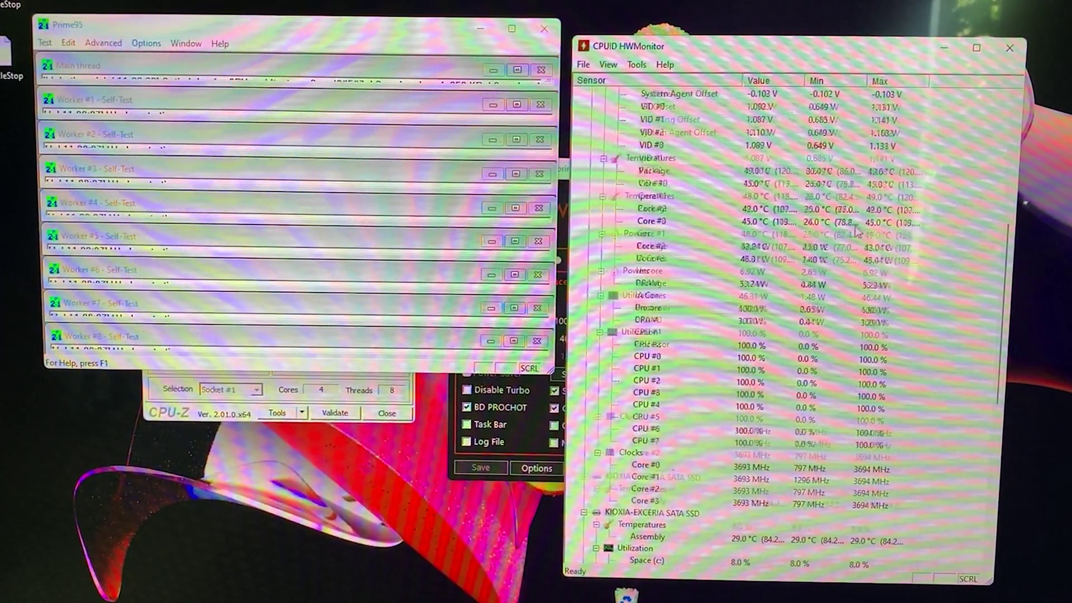
scroll(780, 243, "down", 4)
scroll(828, 269, "down", 2)
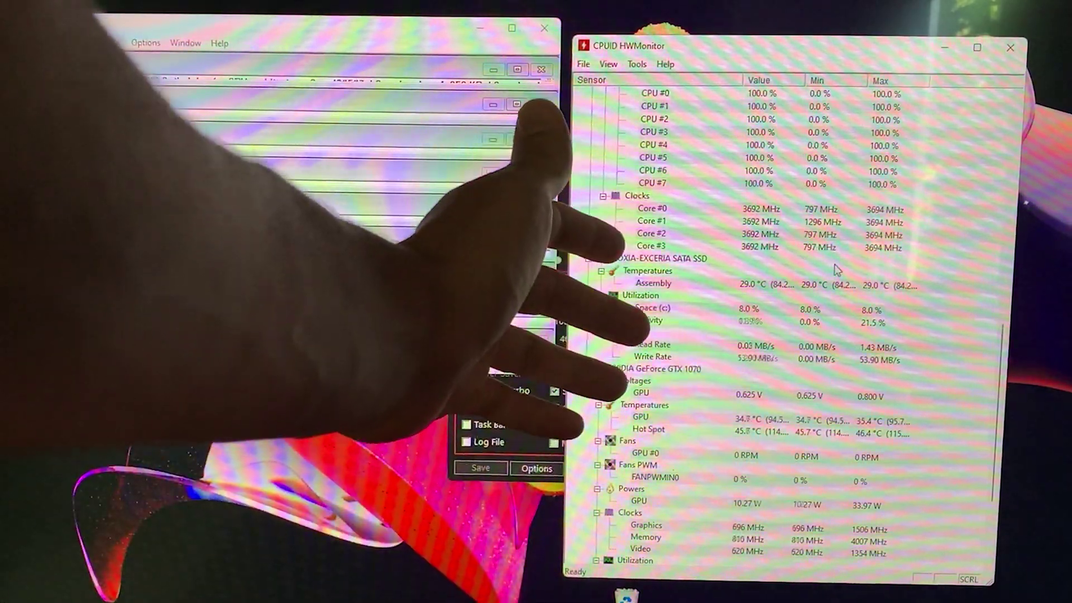
scroll(827, 270, "up", 5)
scroll(828, 270, "up", 3)
scroll(727, 295, "up", 1)
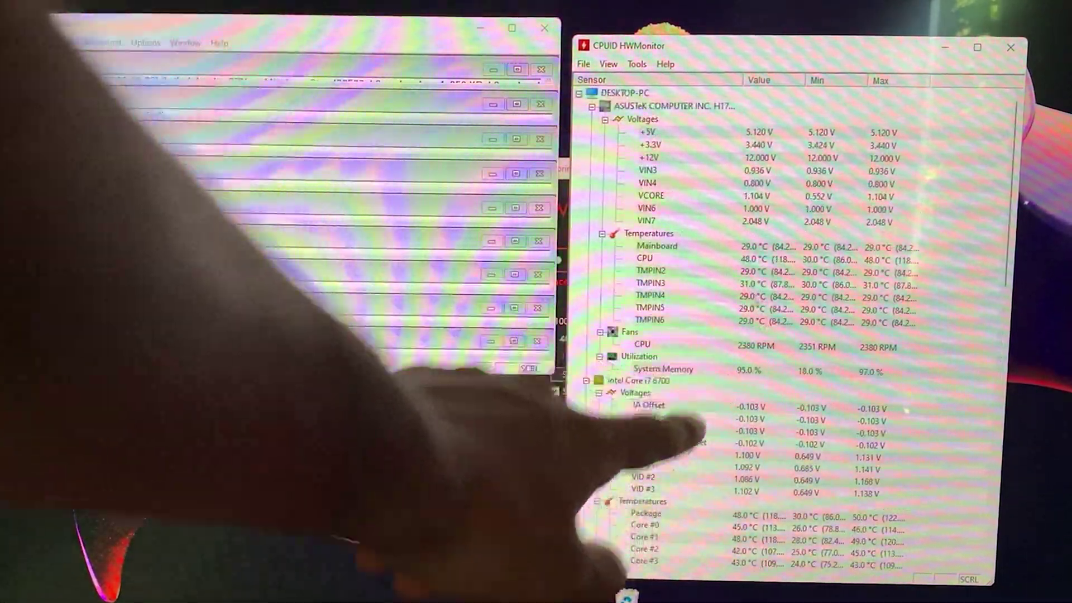